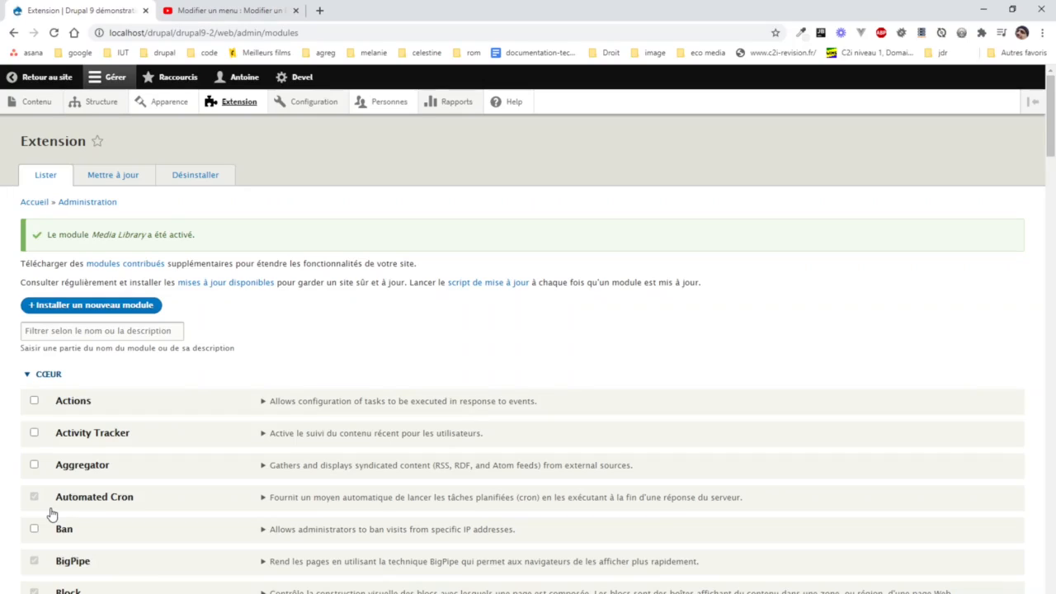
# Open the configuration of the HTML complet text format.
pyautogui.moveTo(320, 111)
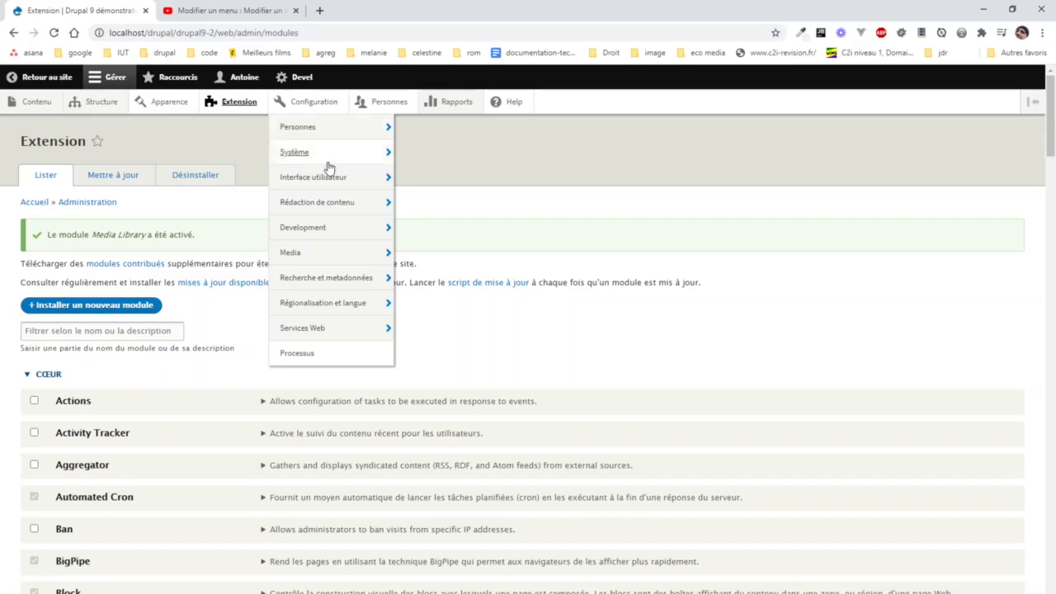
pyautogui.moveTo(330, 206)
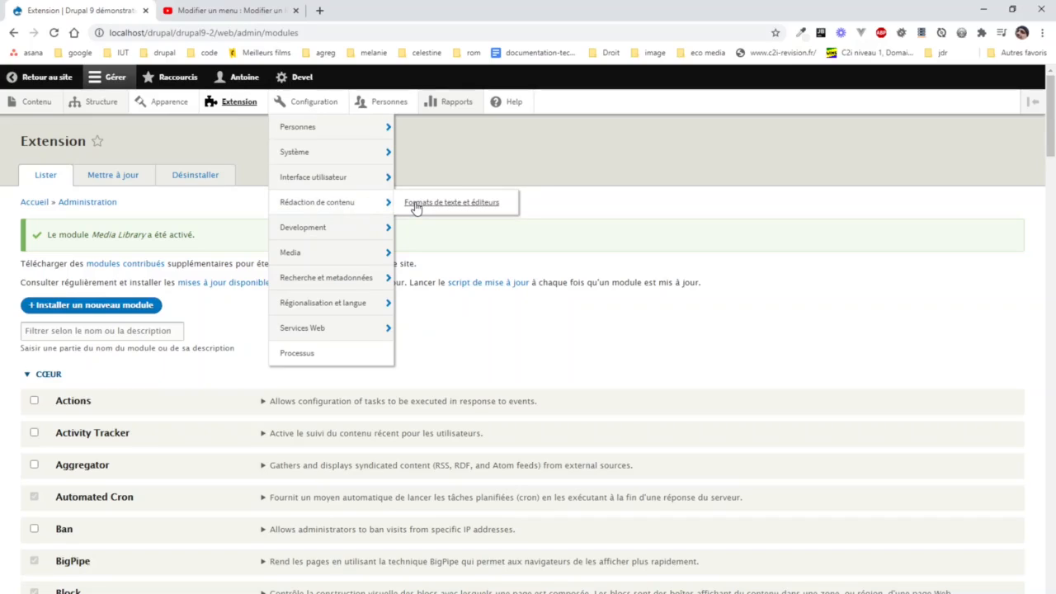
pyautogui.click(416, 207)
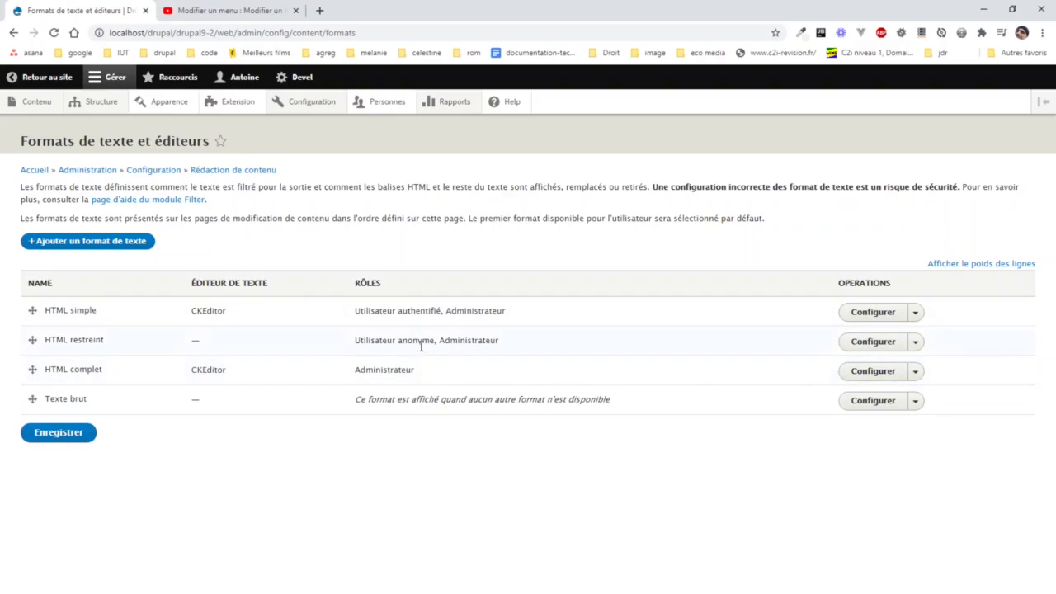
pyautogui.click(879, 374)
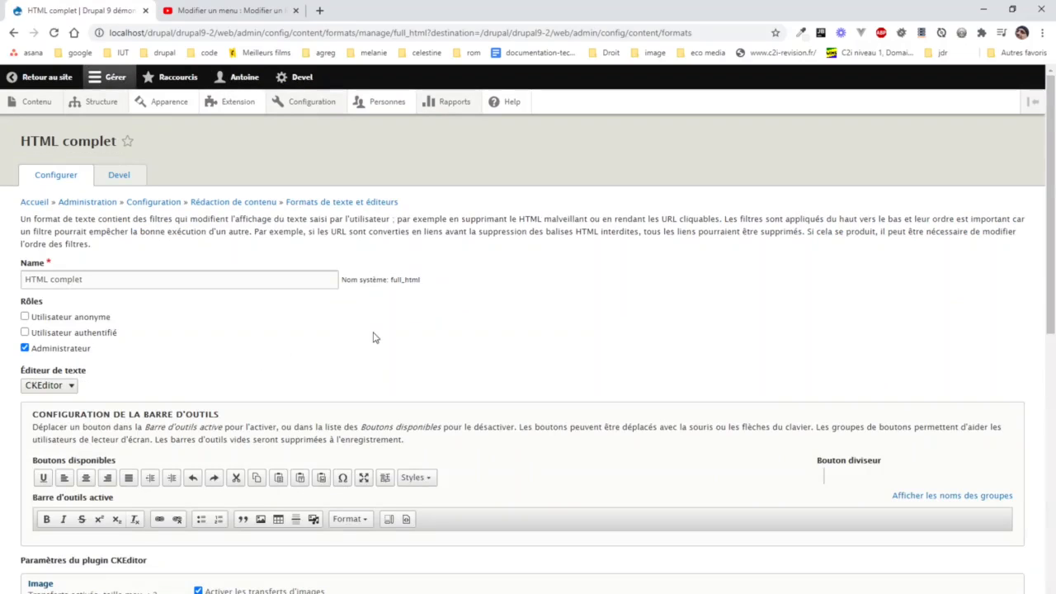
# Move the media library button from the active CKEditor toolbar to the available buttons and back into the Media group.
pyautogui.scroll(-1, 322, 344)
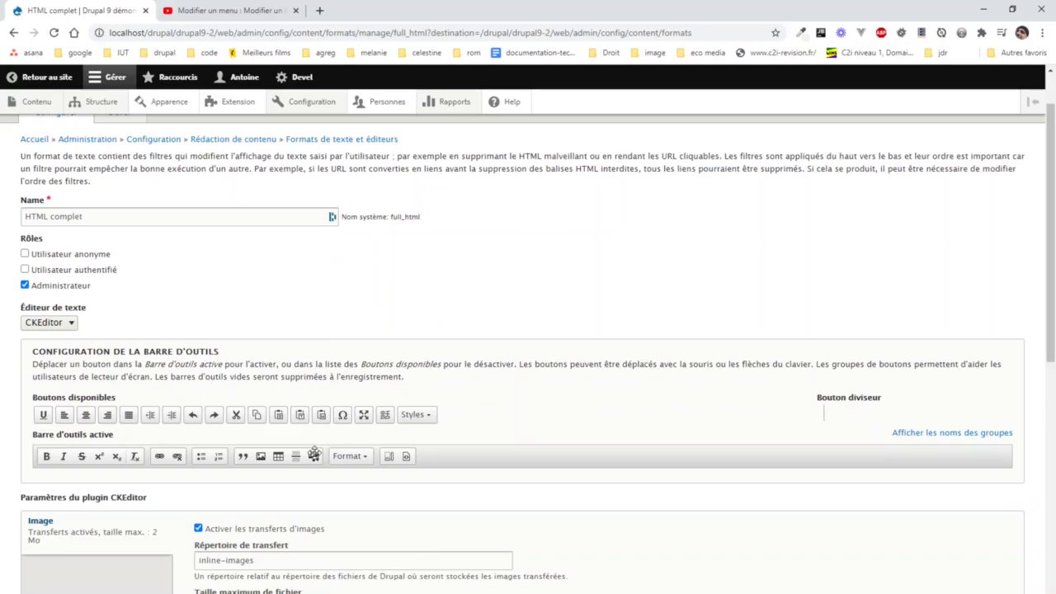
pyautogui.moveTo(314, 456); pyautogui.dragTo(348, 474)
pyautogui.scroll(-2, 375, 446)
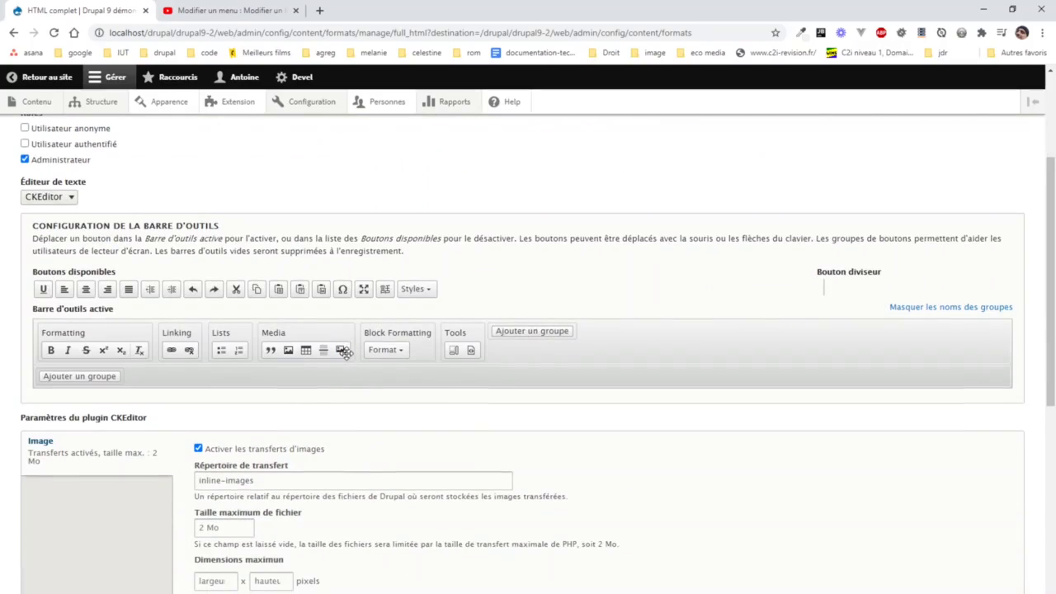
pyautogui.moveTo(345, 353); pyautogui.dragTo(447, 290)
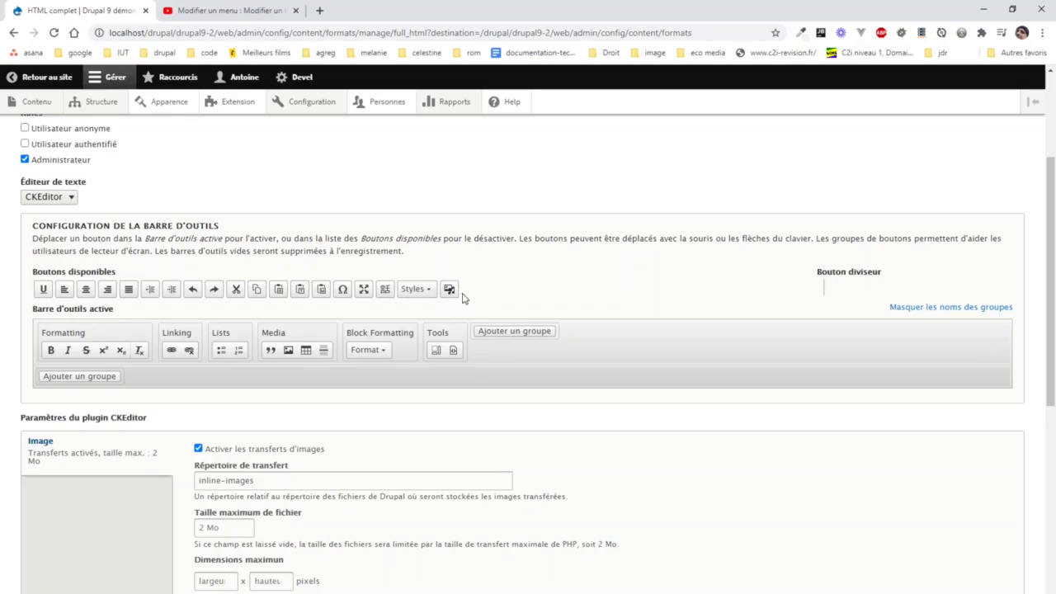
pyautogui.moveTo(451, 290); pyautogui.dragTo(325, 354)
# Enable the "Intégrer un média" filter for the HTML complet format and save the configuration.
pyautogui.scroll(-4, 322, 358)
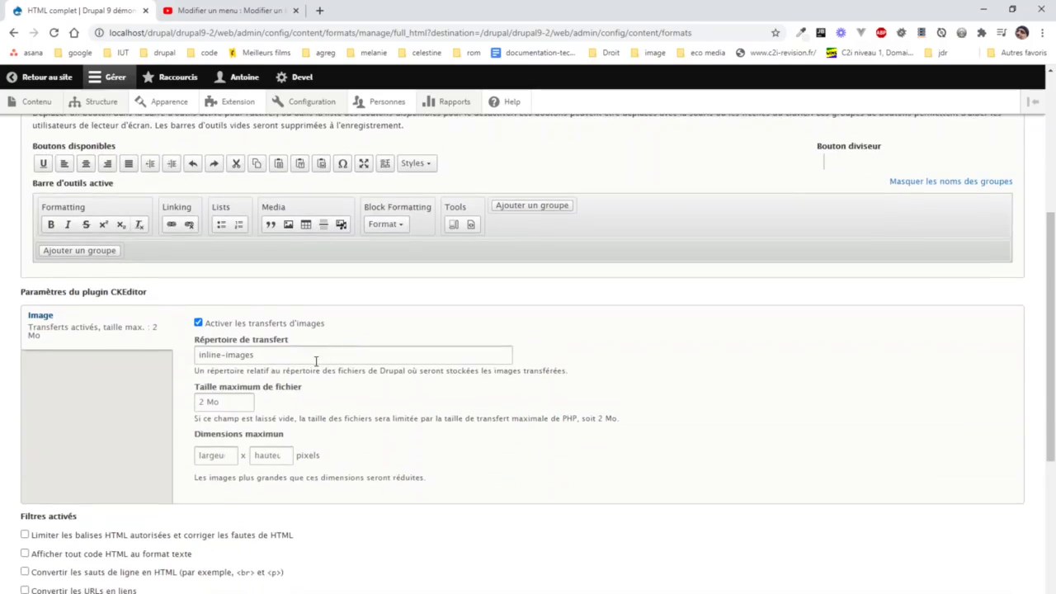
pyautogui.scroll(1, 264, 311)
pyautogui.scroll(-3, 266, 330)
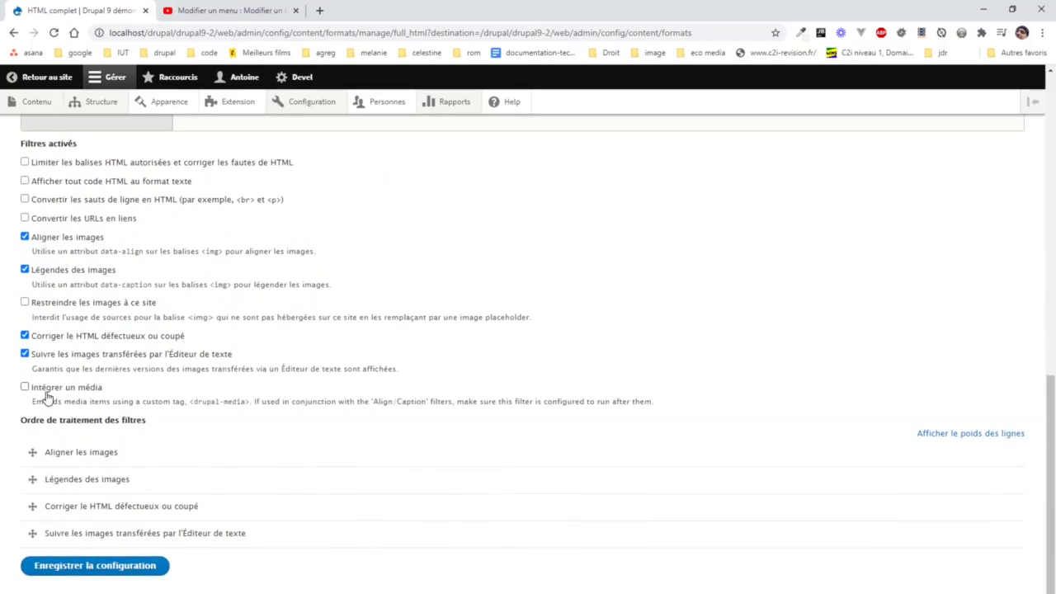
pyautogui.click(24, 388)
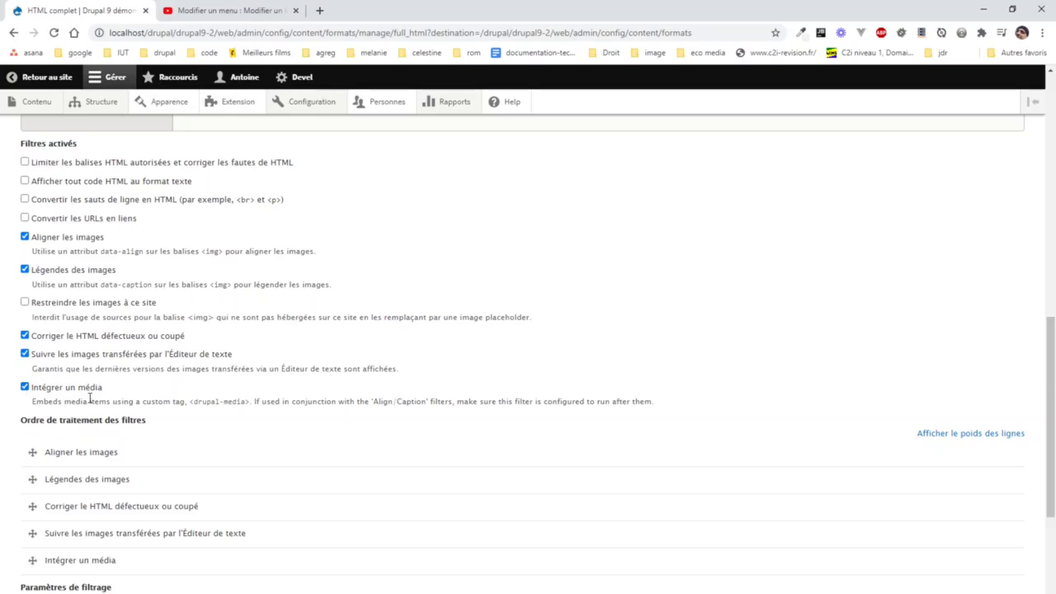
pyautogui.scroll(-3, 89, 399)
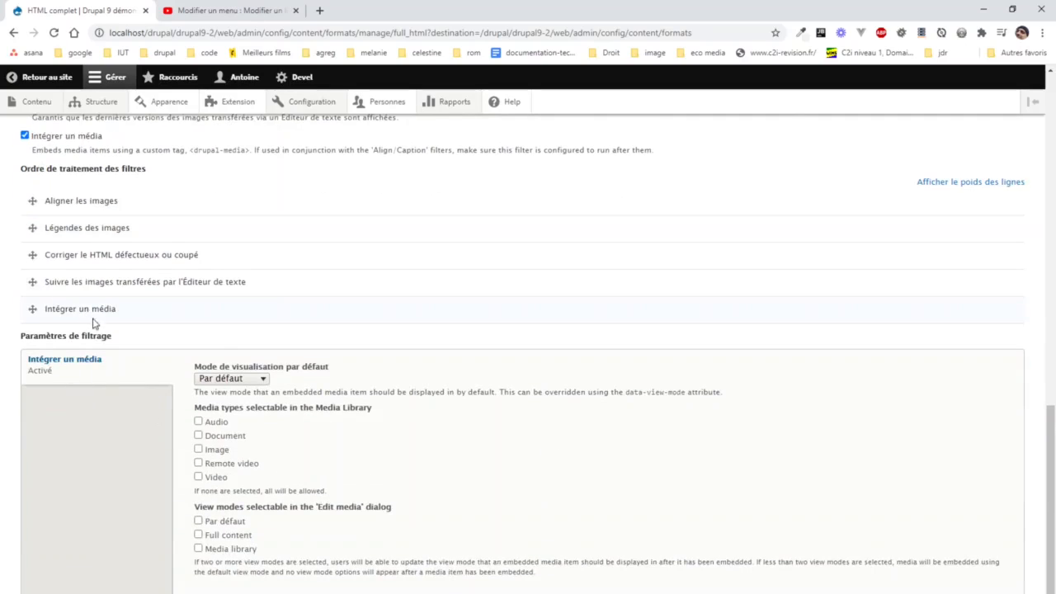
pyautogui.scroll(-1, 94, 325)
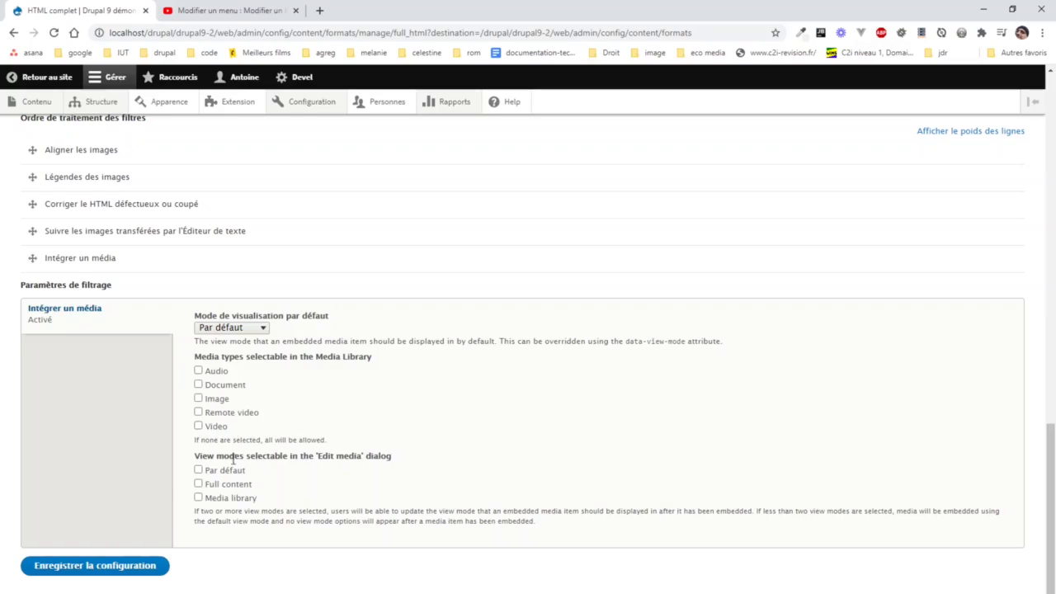
pyautogui.click(97, 569)
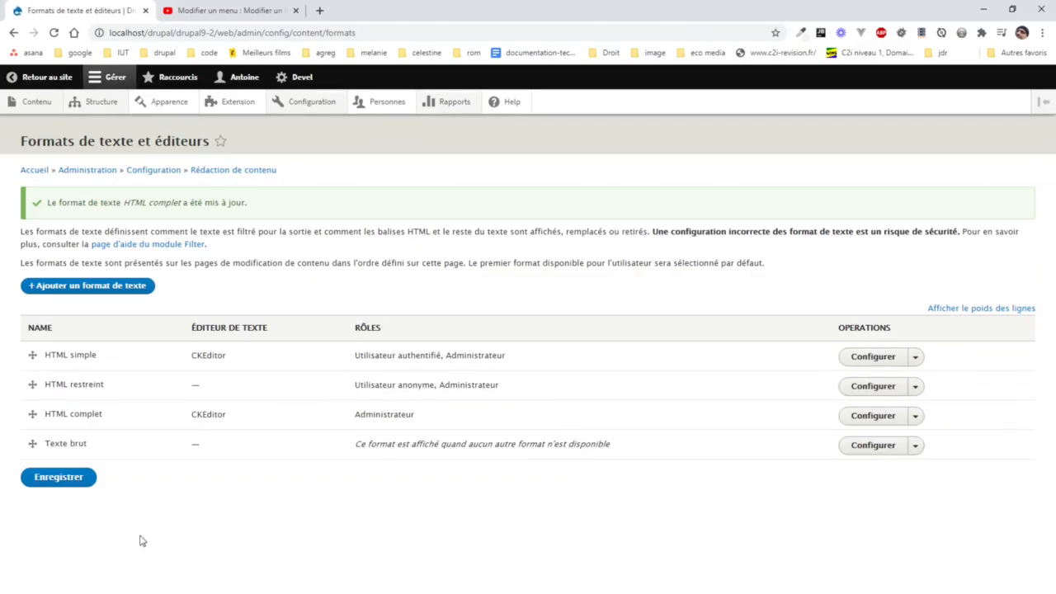
# Start a new Page de base content item and set its body text format to HTML complet.
pyautogui.moveTo(42, 113)
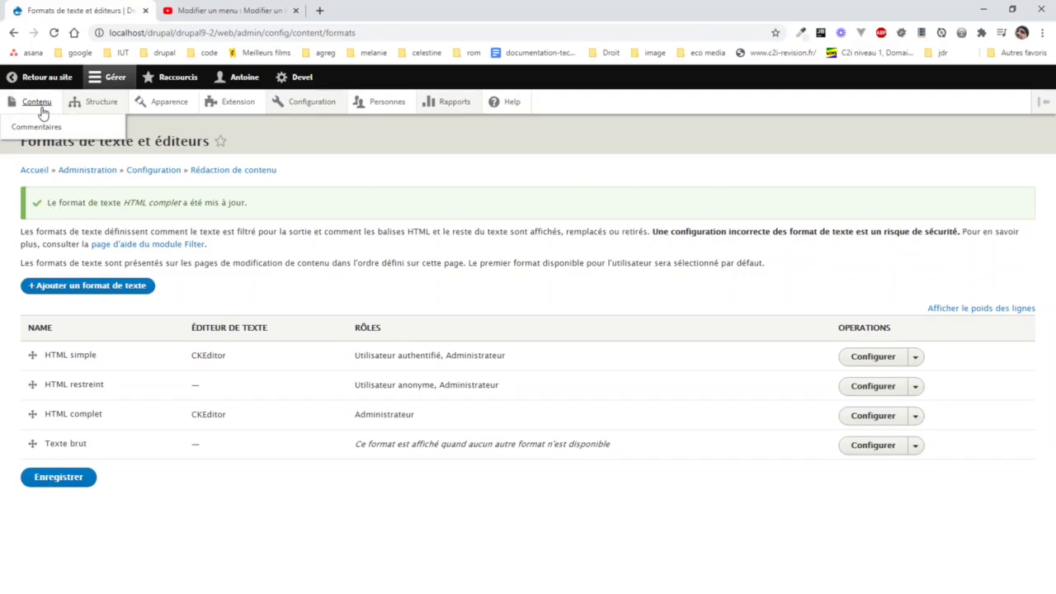
pyautogui.click(43, 113)
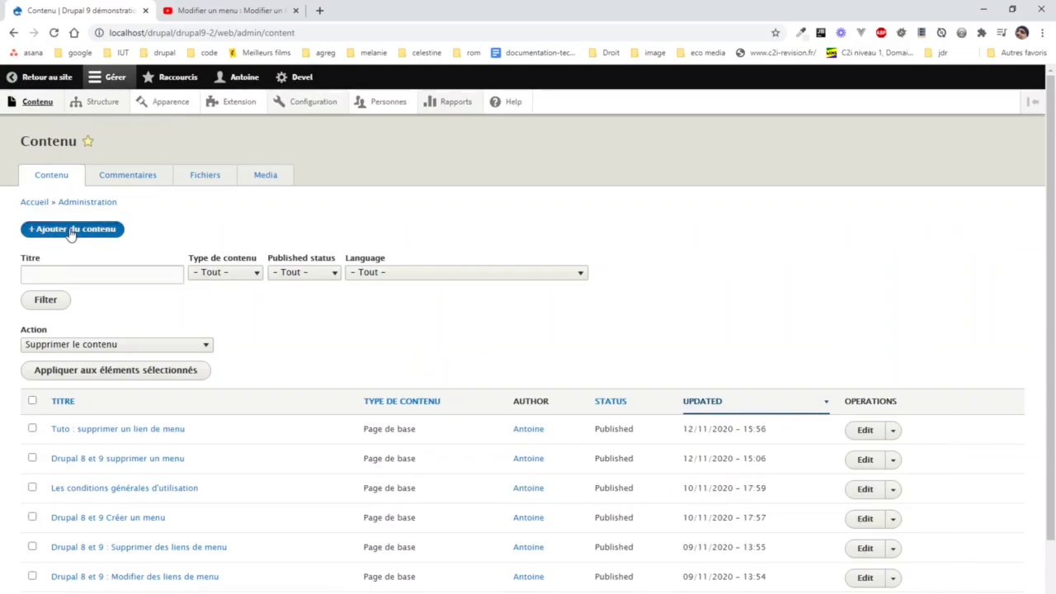
pyautogui.click(71, 231)
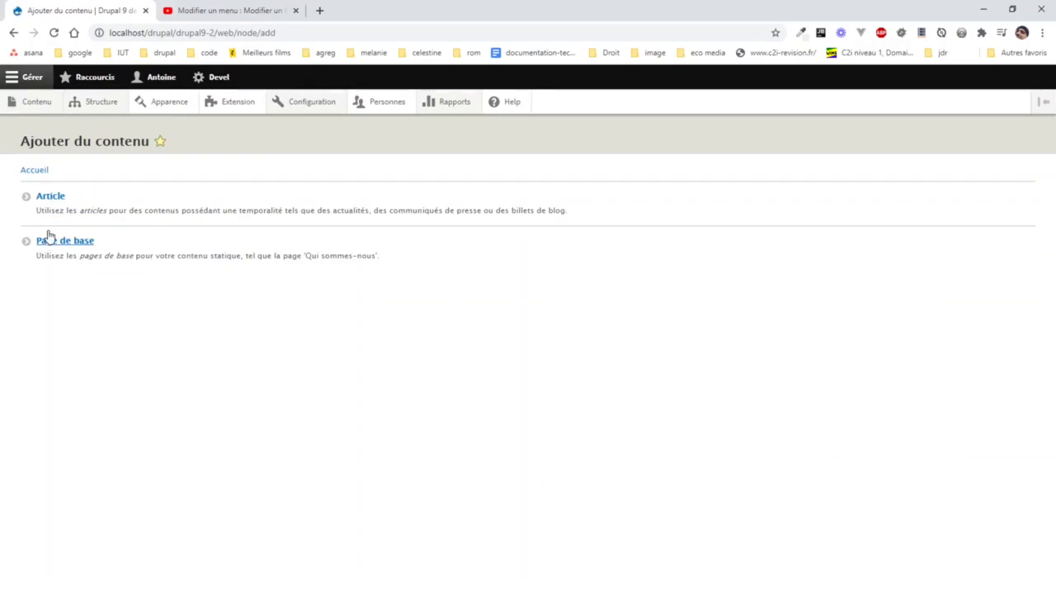
pyautogui.click(61, 245)
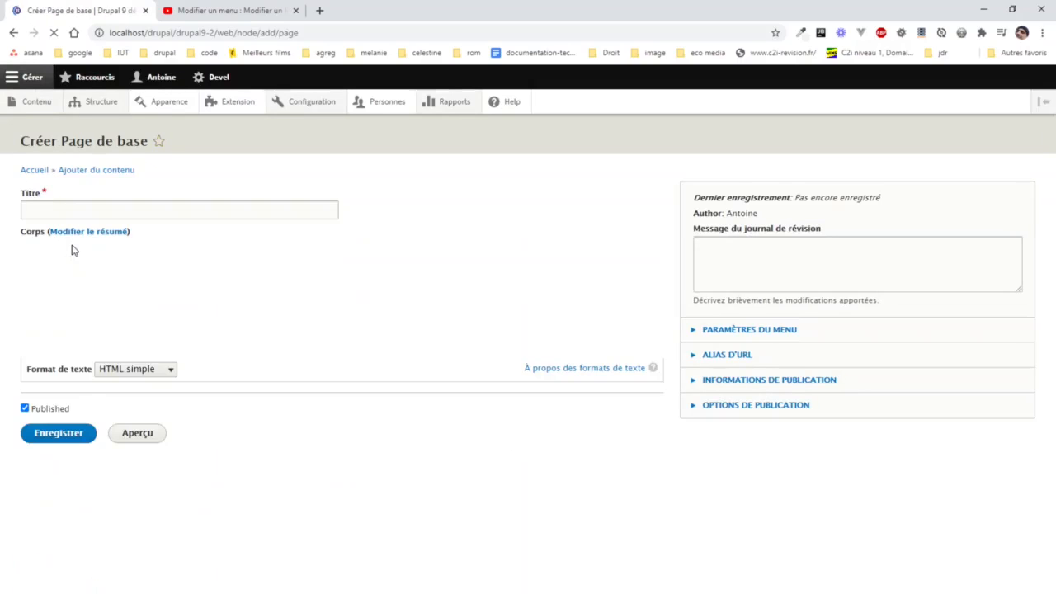
pyautogui.click(58, 290)
pyautogui.click(132, 422)
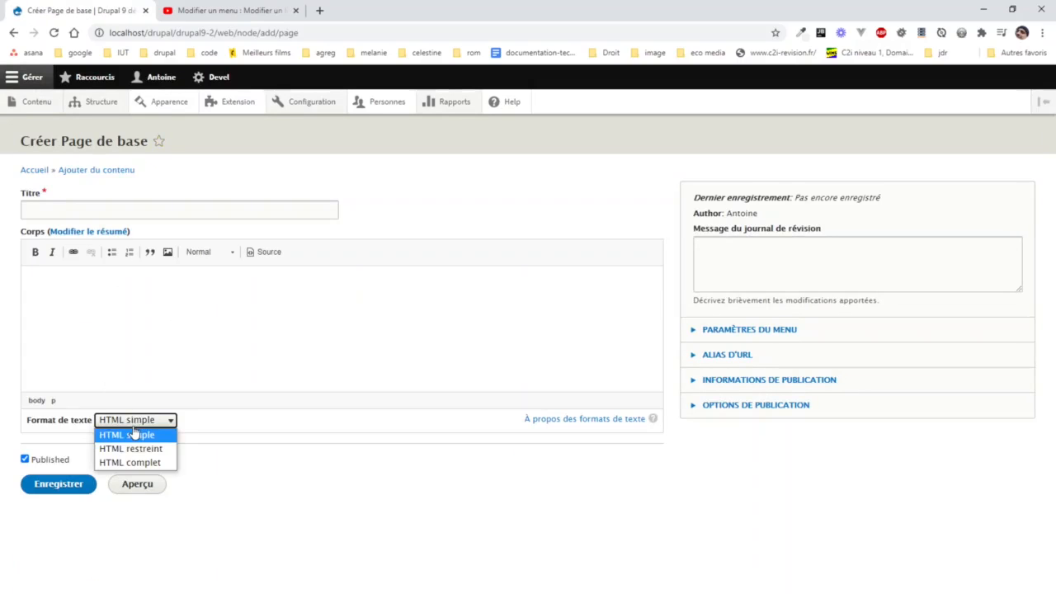
pyautogui.click(128, 468)
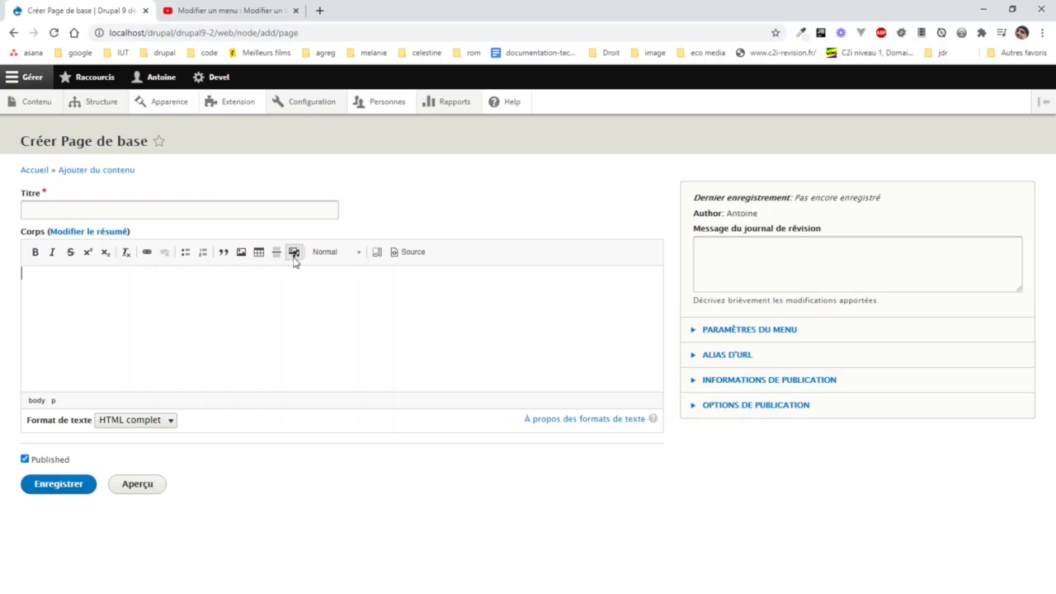
# Upload drupal-creer-menu-01.png as a new image from the body editor's media library.
pyautogui.click(295, 256)
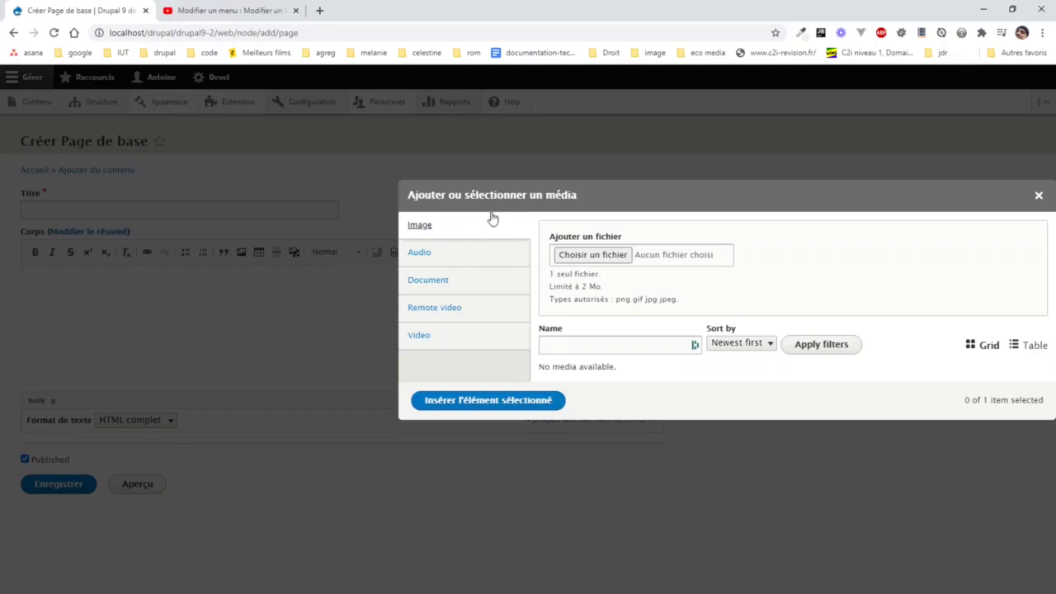
pyautogui.moveTo(497, 195); pyautogui.dragTo(660, 352)
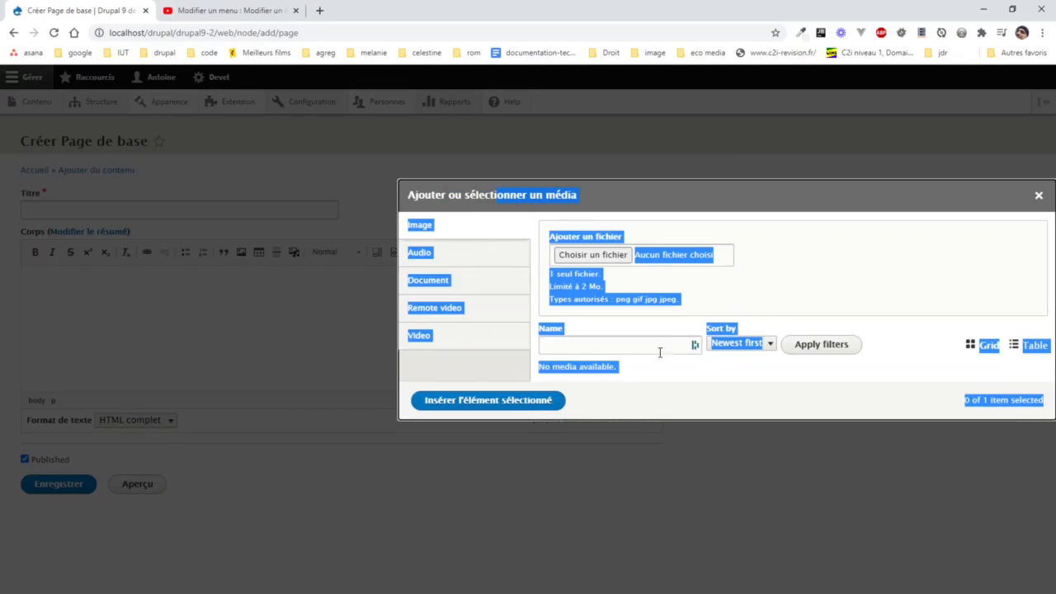
pyautogui.click(611, 402)
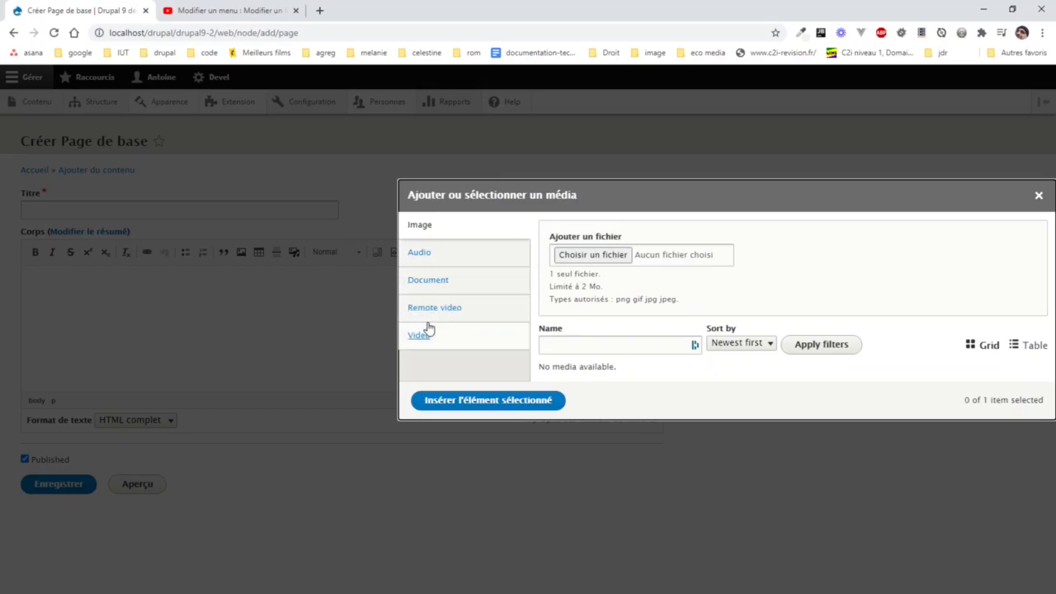
pyautogui.click(592, 258)
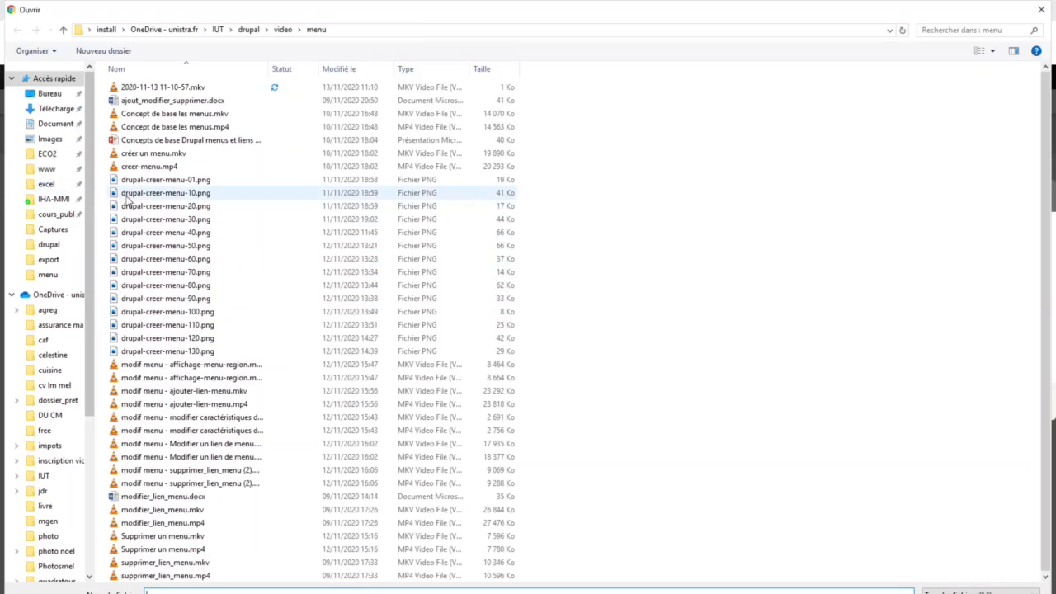
pyautogui.doubleClick(165, 179)
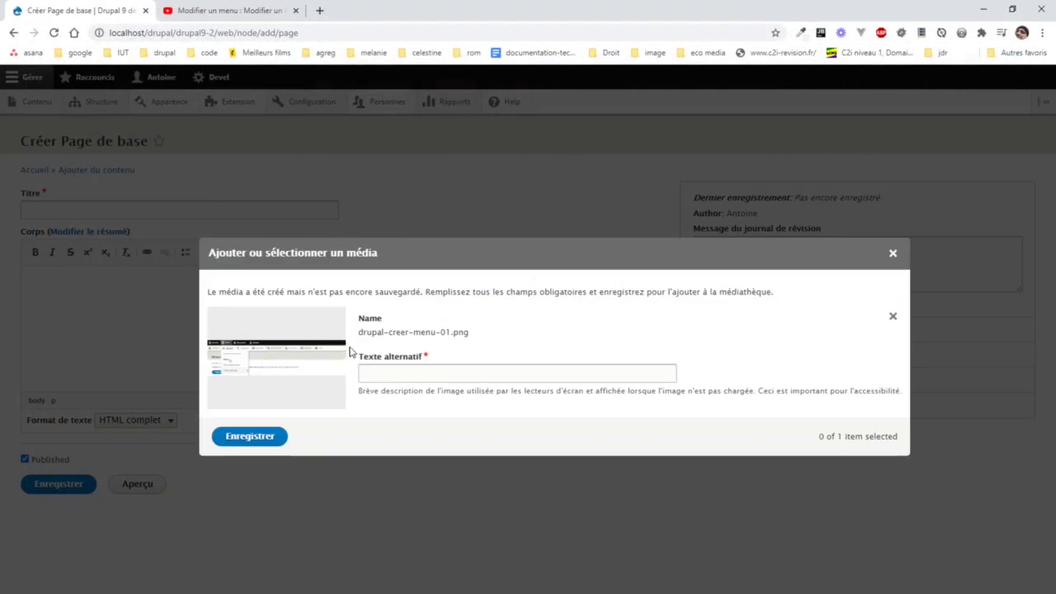
# Give the uploaded image the alternative text "Menu structure", save it and insert it into the page body.
pyautogui.click(393, 375)
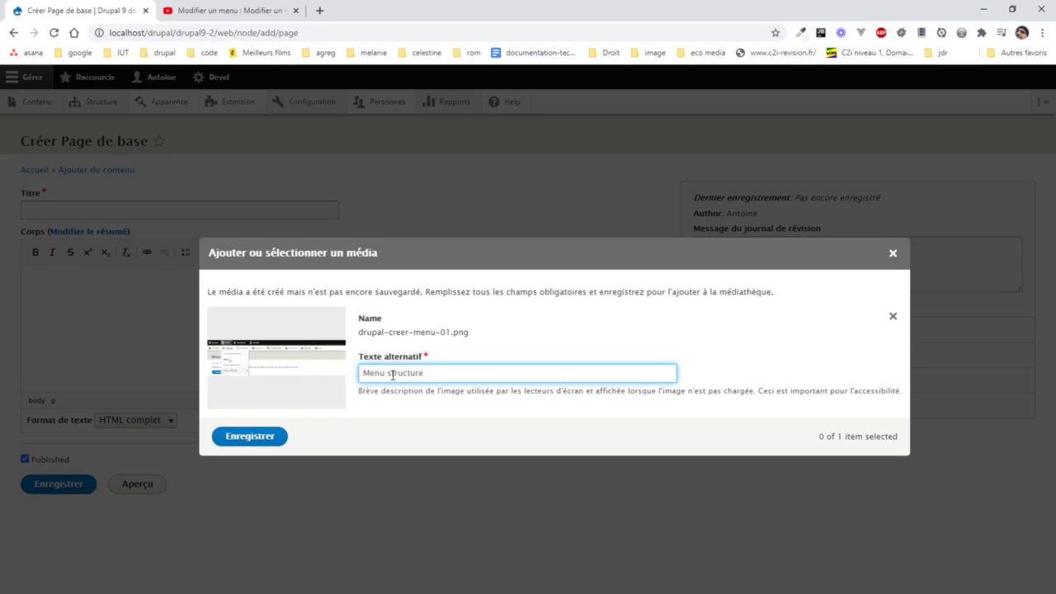
pyautogui.click(250, 437)
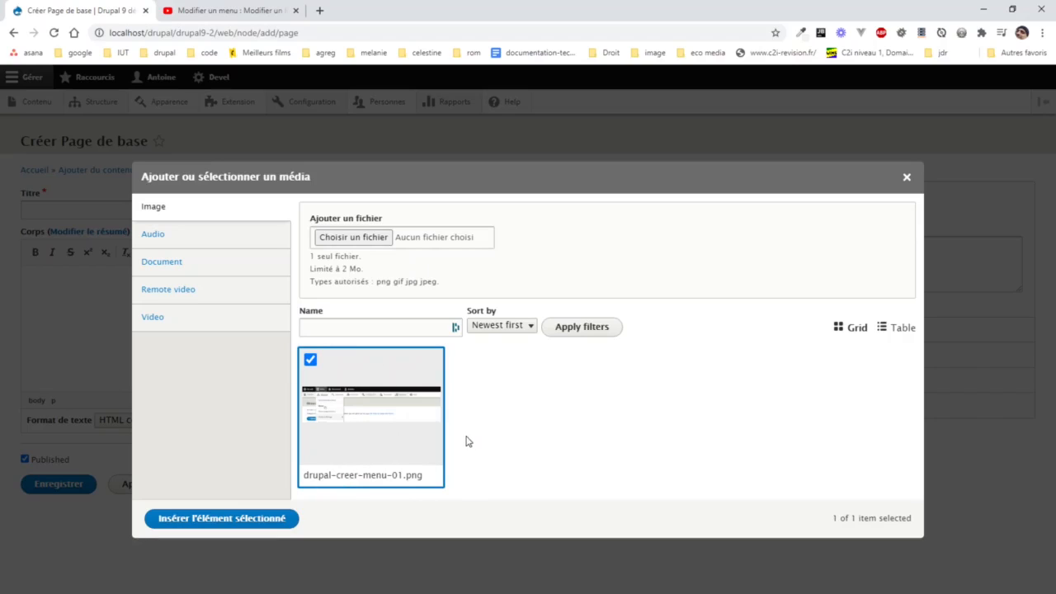
pyautogui.click(228, 518)
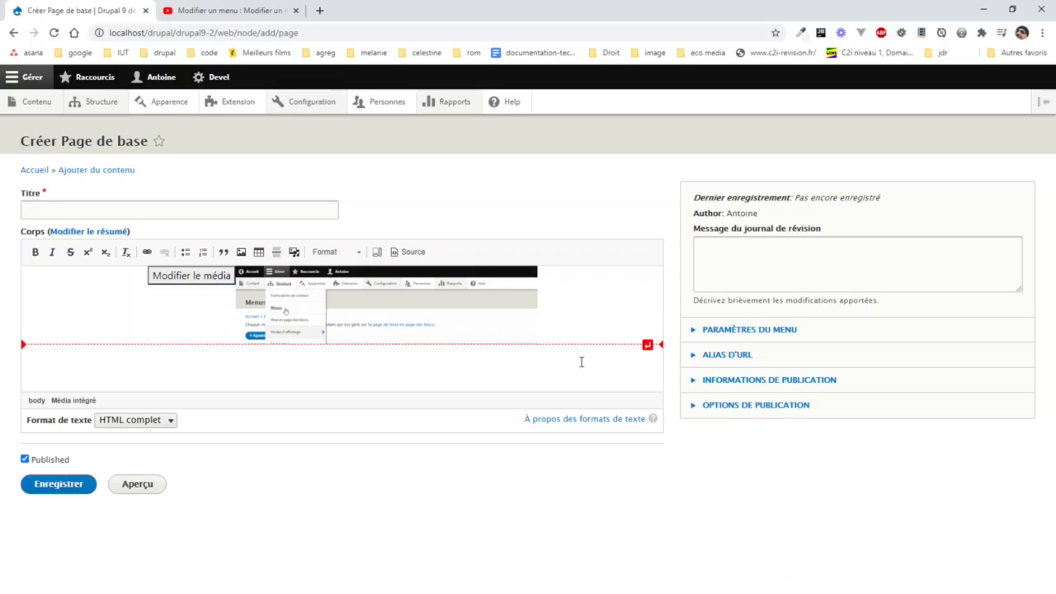
# Add a paragraph below the inserted image and open the Remote video section of the media library.
pyautogui.click(648, 344)
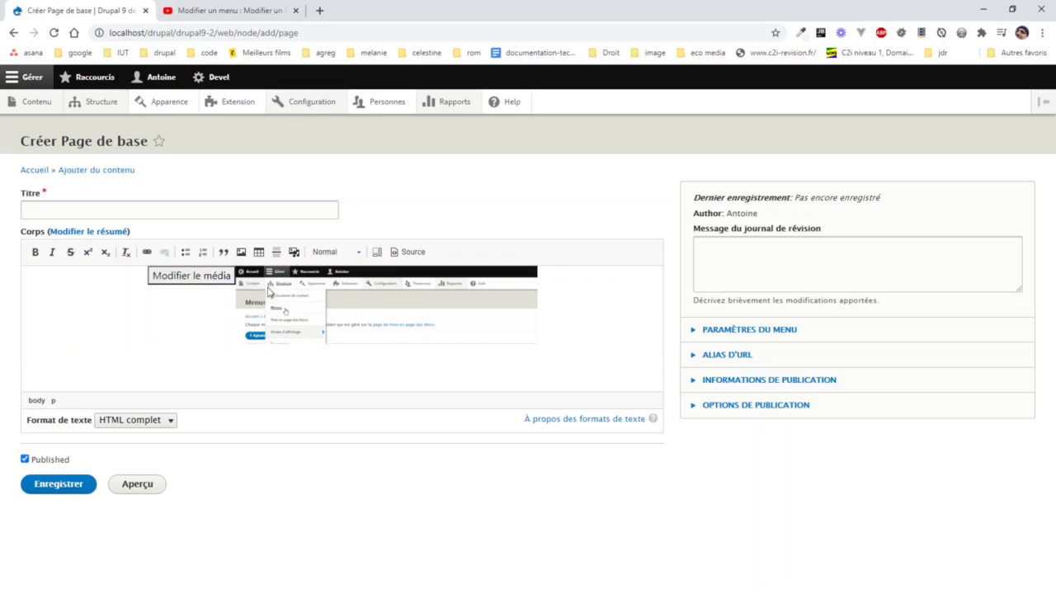
pyautogui.click(293, 254)
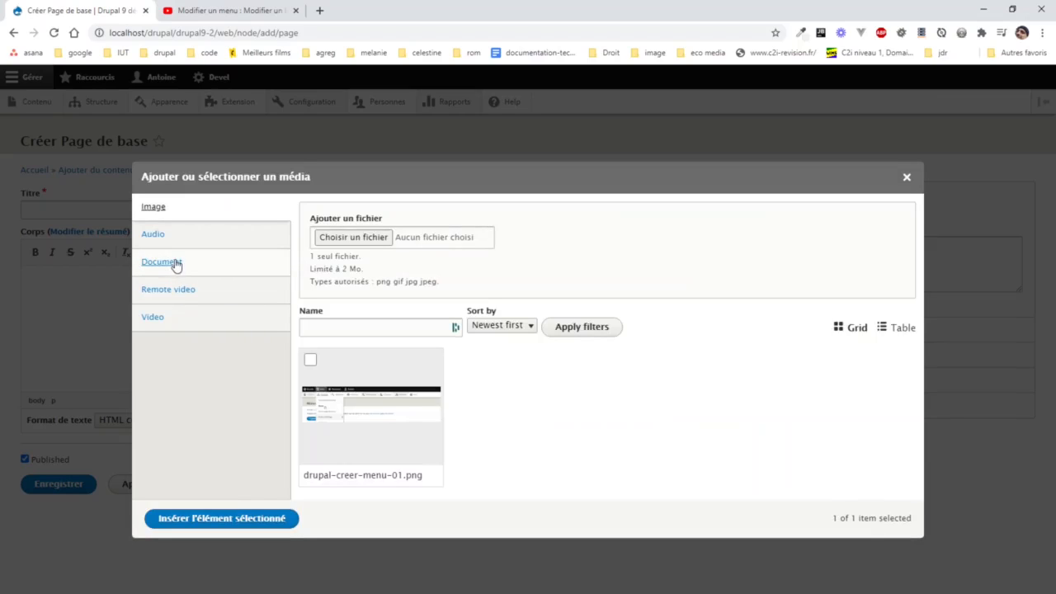
pyautogui.click(182, 293)
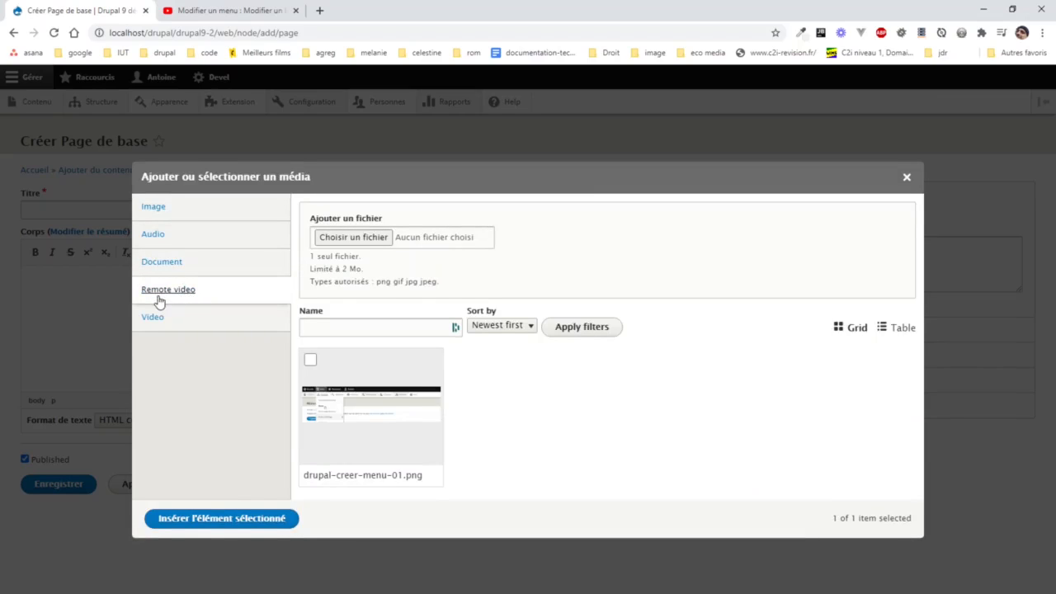
# Switch to YouTube and copy the URL of the video "Modifier un menu : Modifier un lien de menu".
pyautogui.click(218, 12)
pyautogui.click(254, 35)
pyautogui.hotkey('ctrl', 'c')
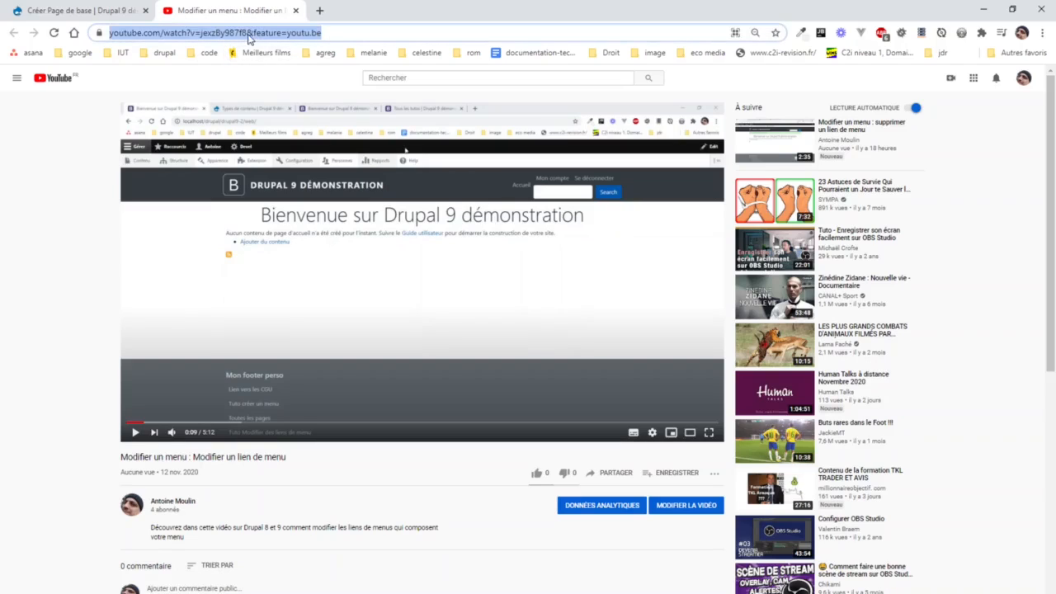
# Back in Drupal, add the copied YouTube URL as a remote video, save it and insert it below the image.
pyautogui.click(113, 13)
pyautogui.click(383, 249)
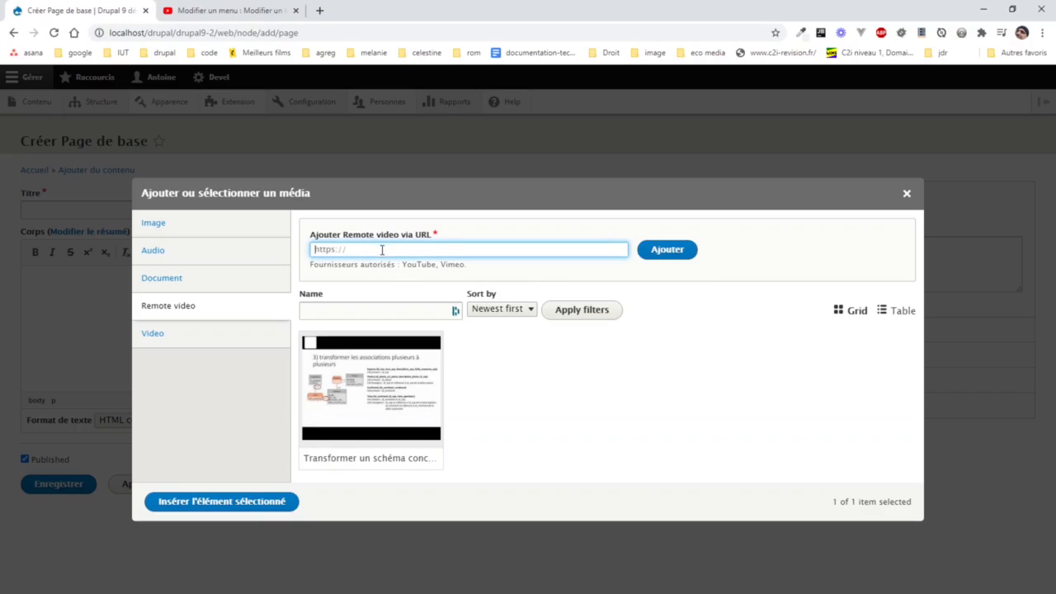
pyautogui.hotkey('ctrl', 'v')
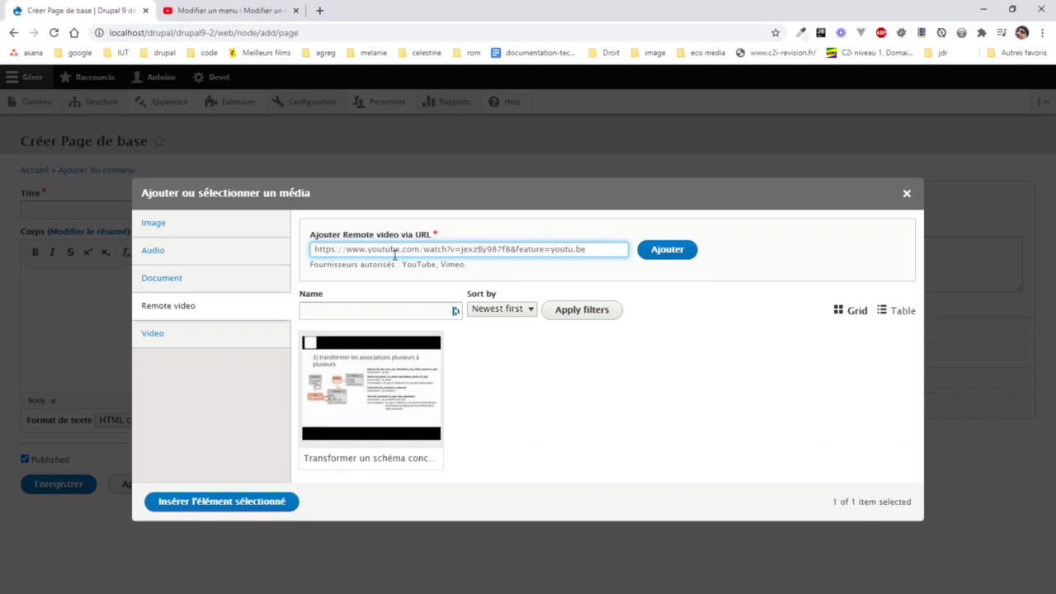
pyautogui.click(684, 252)
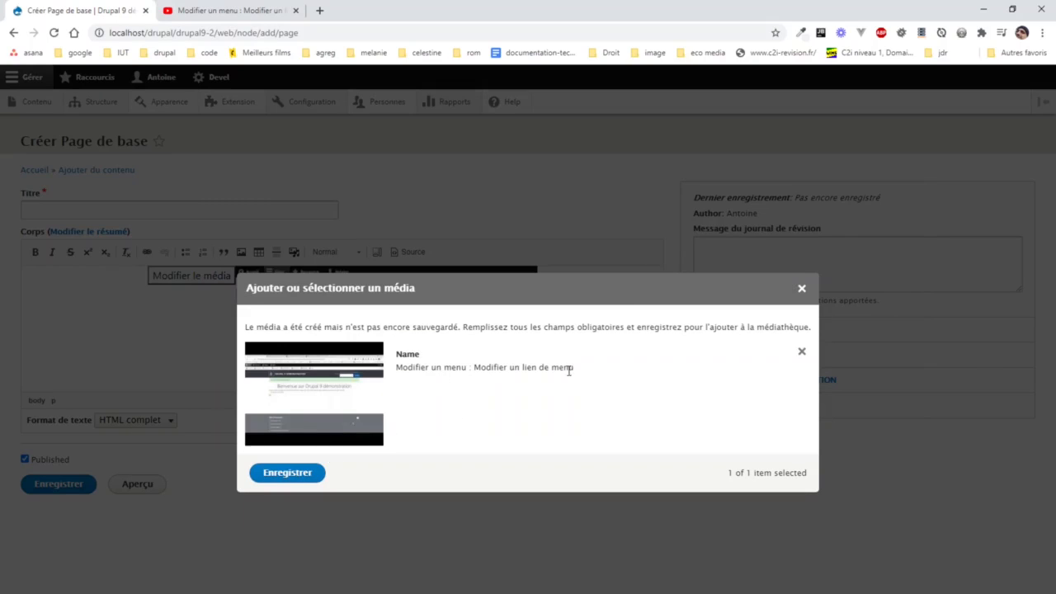
pyautogui.click(290, 473)
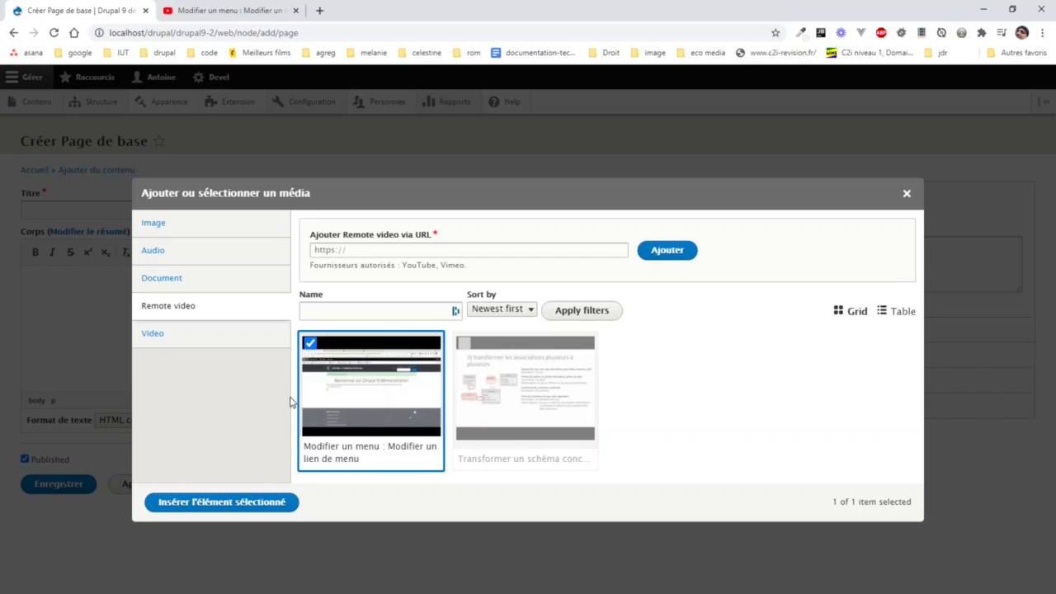
pyautogui.click(202, 505)
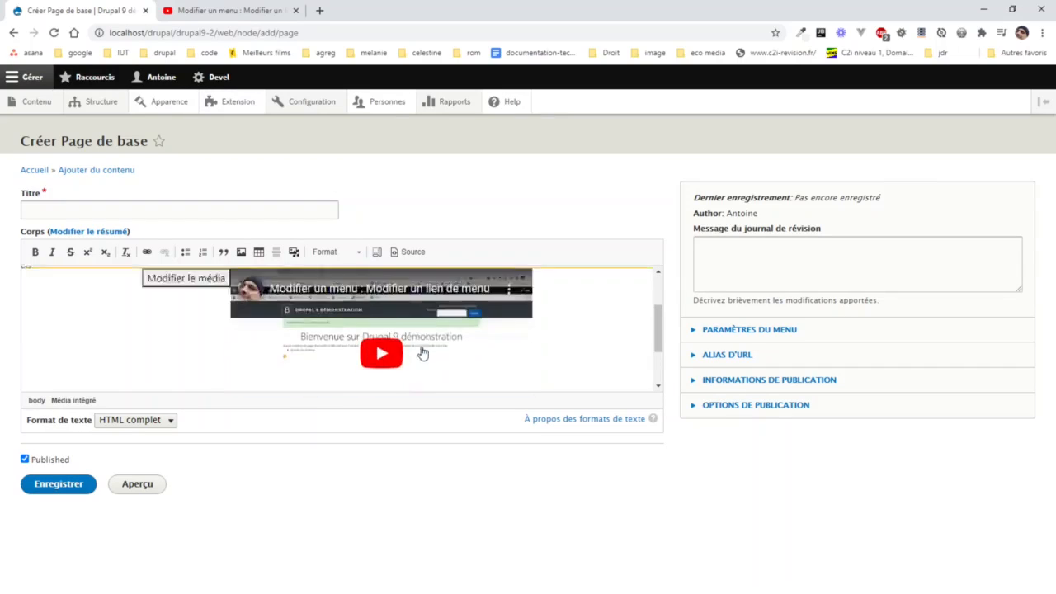
# Title the page "Exemple de medias" and save it.
pyautogui.scroll(-3, 273, 363)
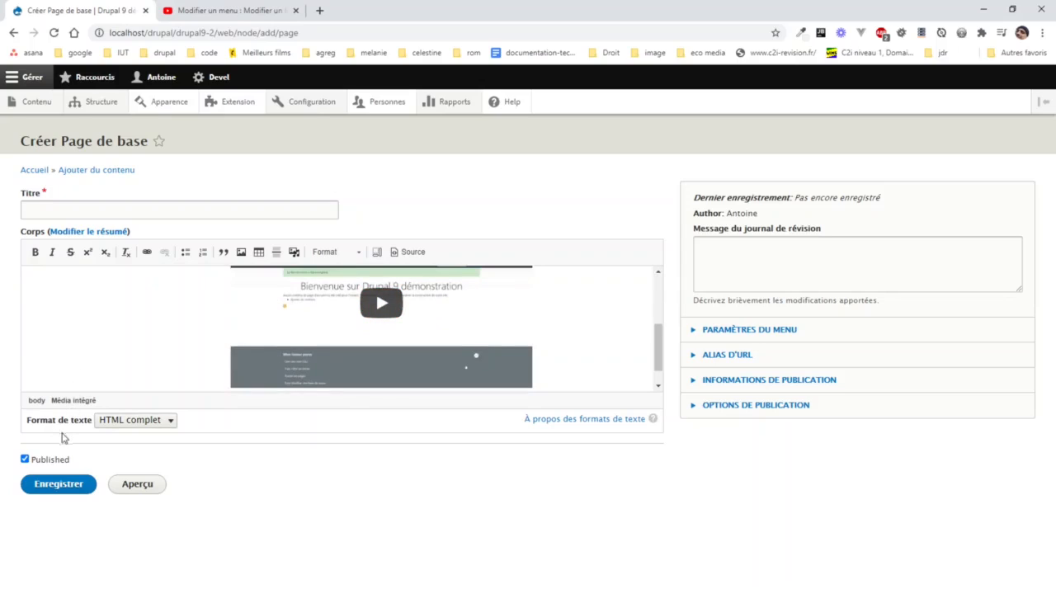
pyautogui.click(60, 486)
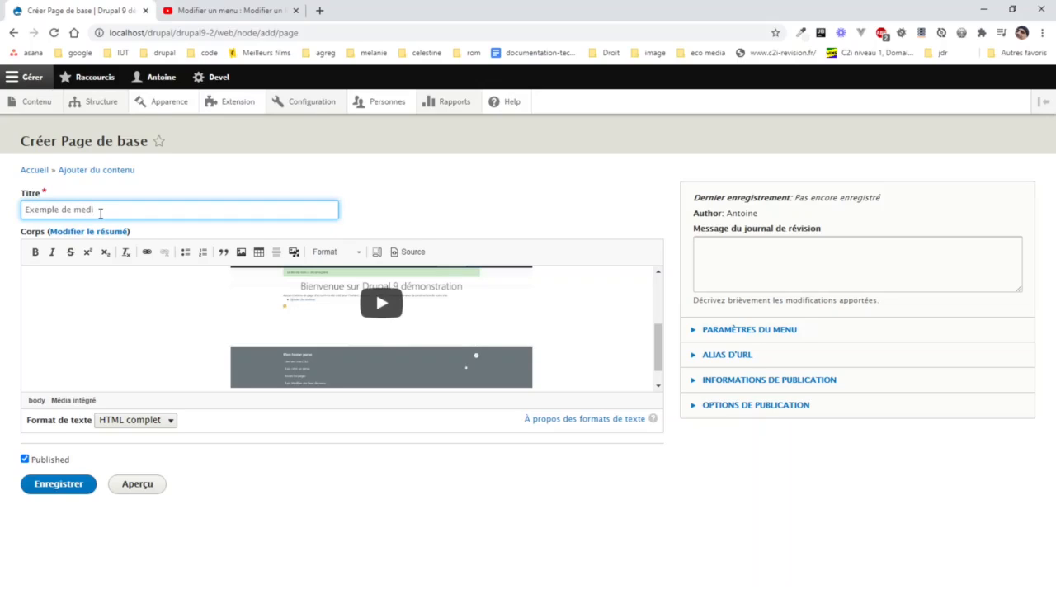
pyautogui.write('as')
pyautogui.click(41, 490)
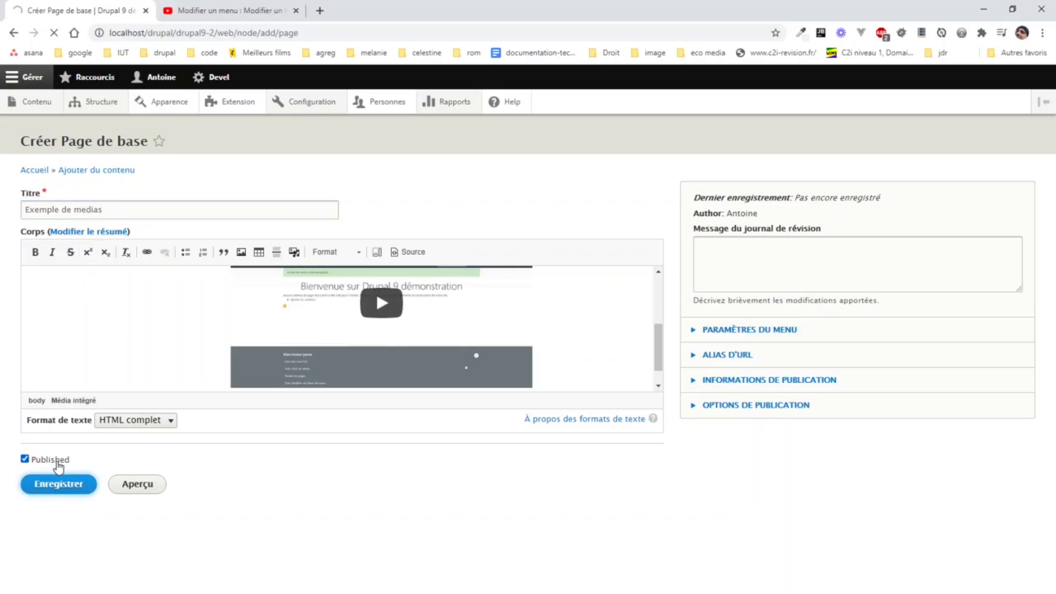